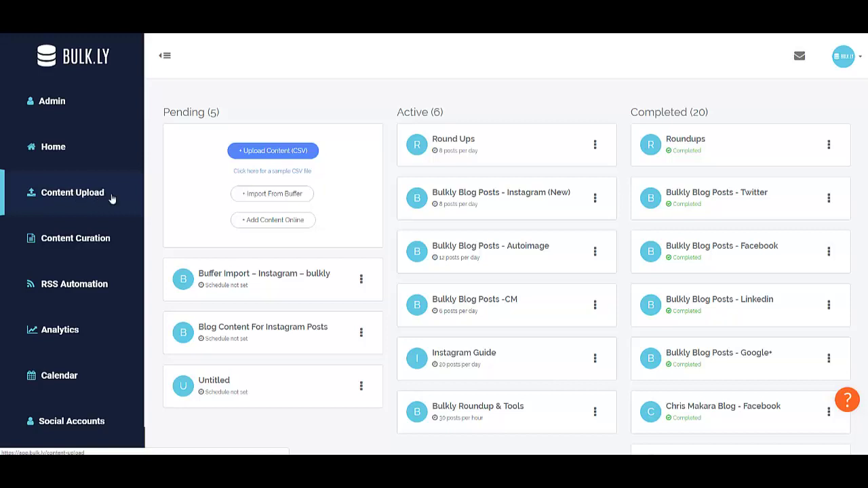
Step: Upload the CSV file "Social Media Posts for Bulkly - bulkly-instagram-guide (1).csv" as new content
left_click(277, 152)
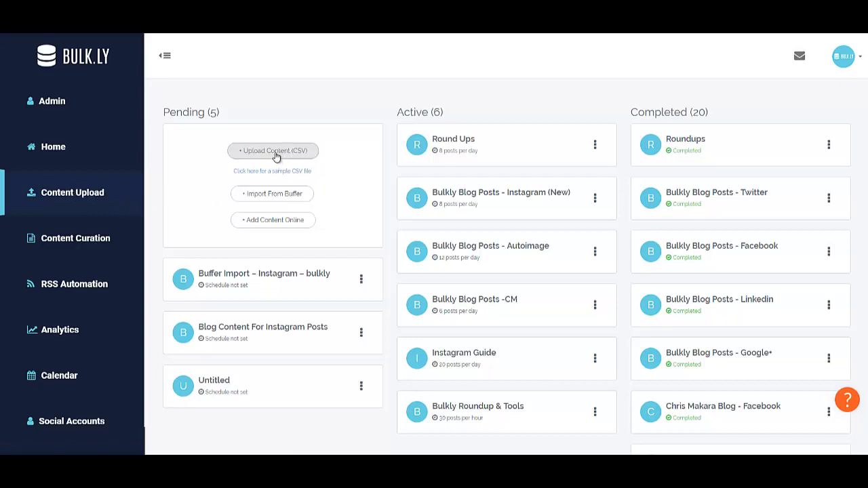
left_click(276, 157)
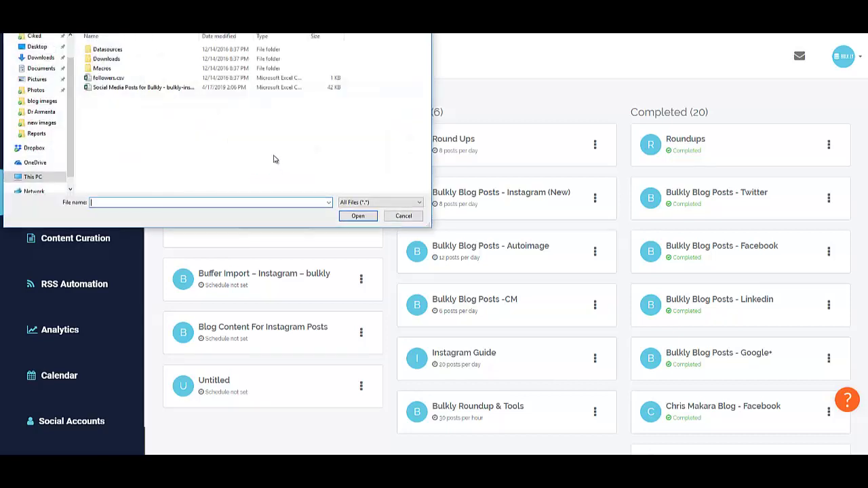
left_click(119, 88)
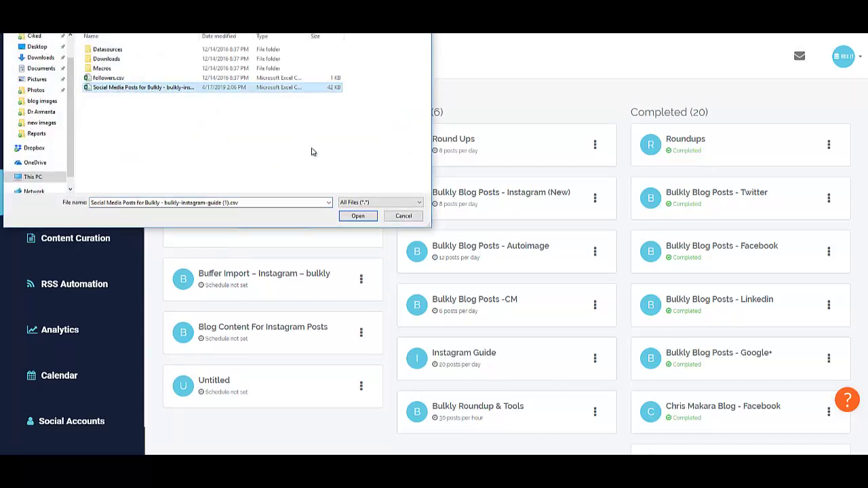
left_click(357, 216)
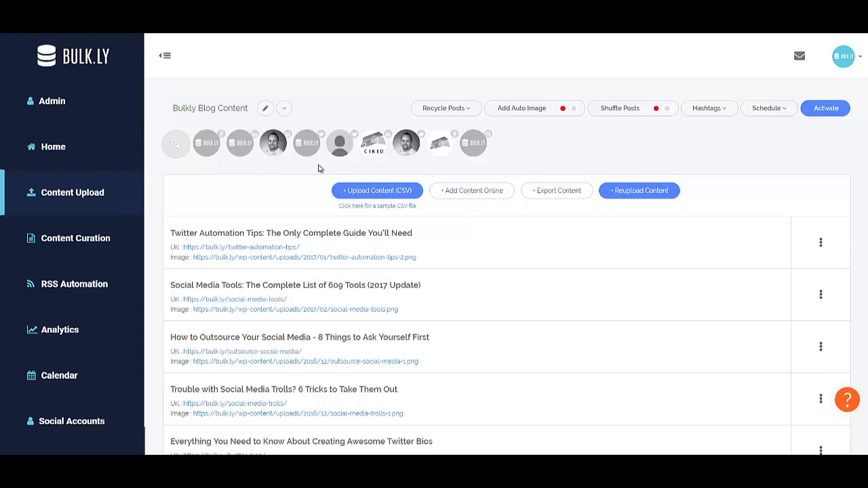
Step: Choose the Ciked Facebook page as the only posting account for the Bulkly Blog Content group
left_click(245, 149)
left_click(277, 150)
left_click(245, 149)
left_click(276, 153)
left_click(435, 149)
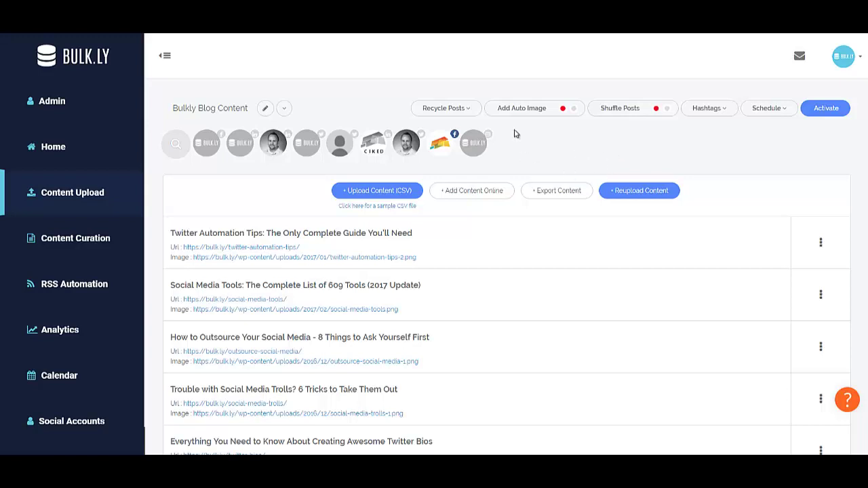
Step: Enable post recycling with a waiting period of 3 days before a post repeats
left_click(469, 114)
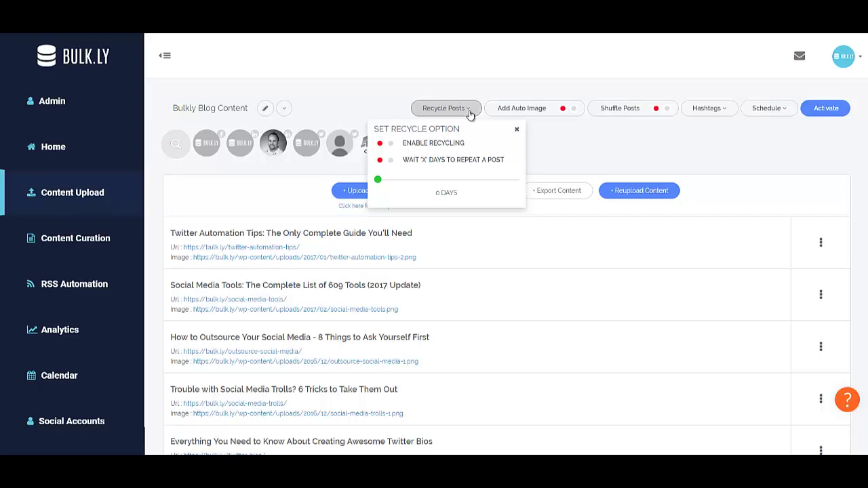
left_click(392, 145)
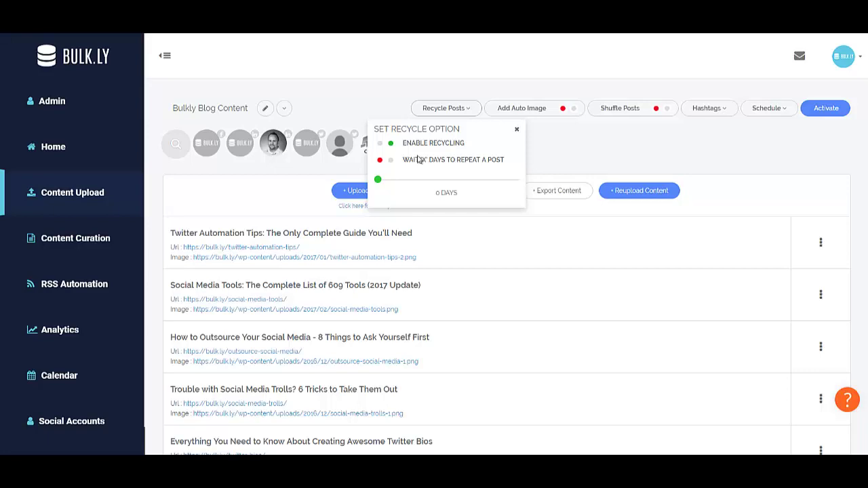
left_click(392, 161)
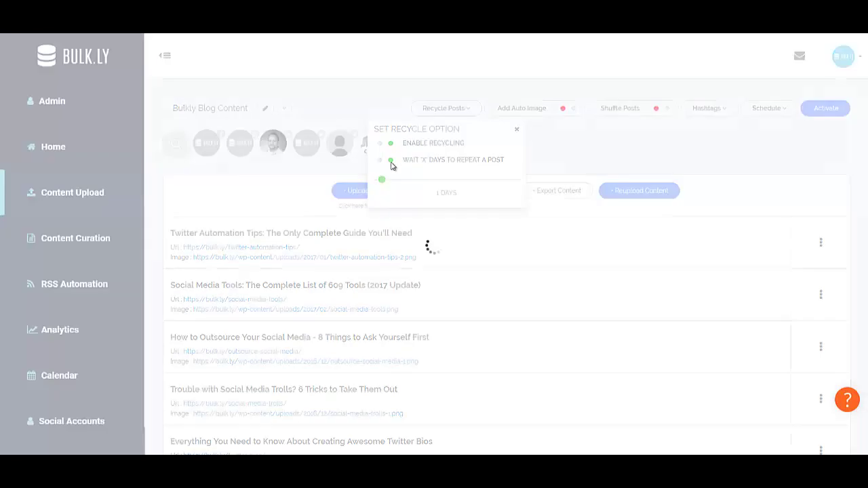
left_click(384, 181)
left_click_drag(384, 182, 391, 181)
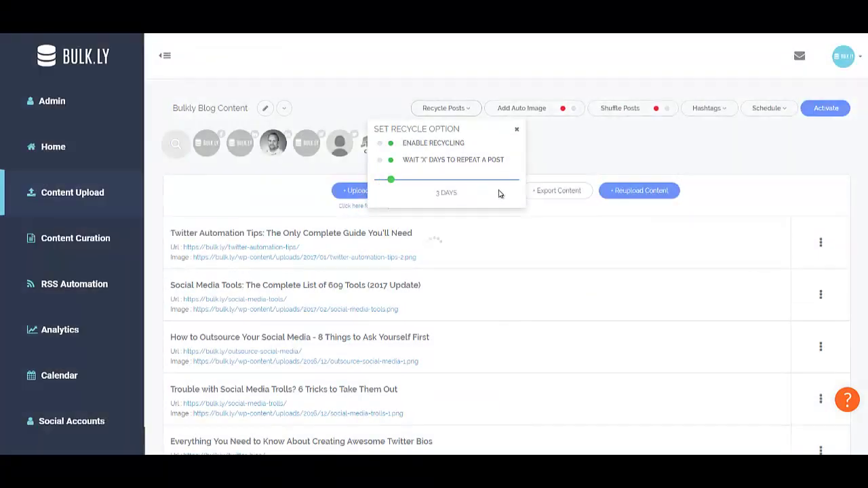
left_click(570, 148)
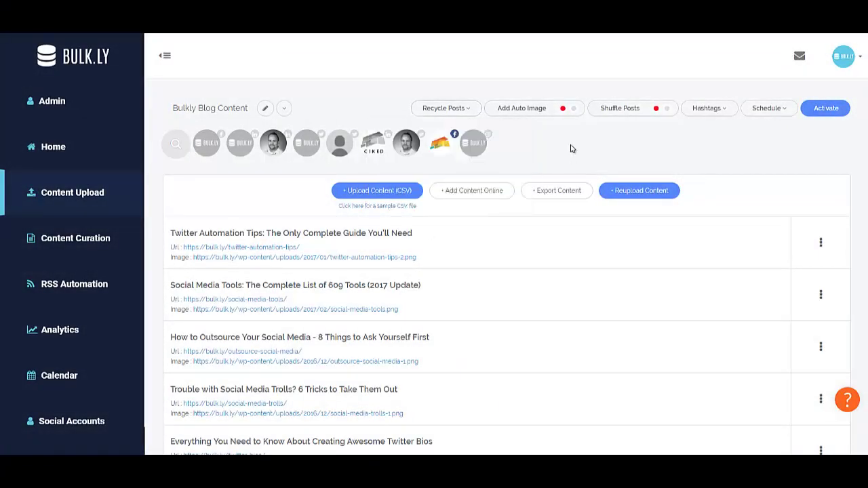
Step: Turn on automatic images and inspect the image address of the "Twitter Automation Tips" post
left_click(537, 111)
left_click(821, 243)
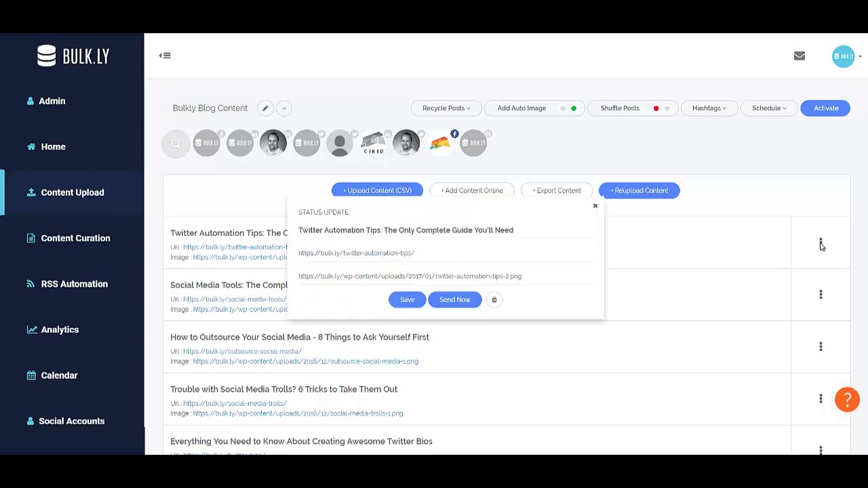
triple_click(354, 276)
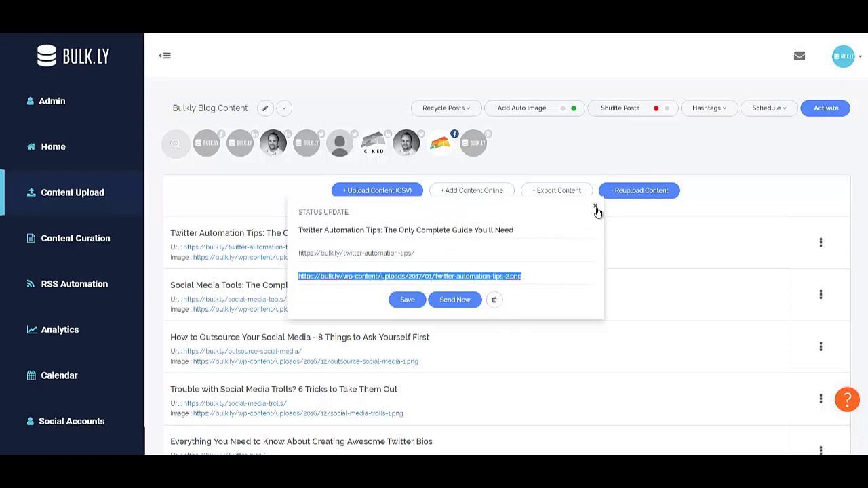
left_click(595, 208)
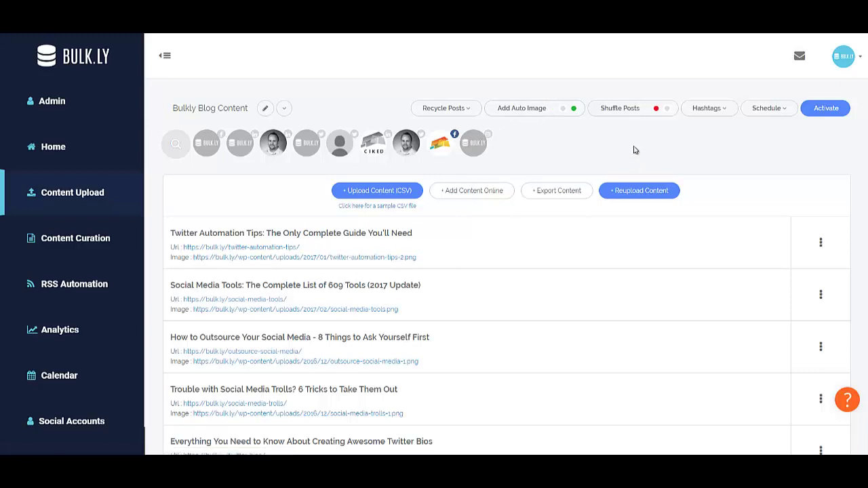
Step: Turn on post shuffling and open the group's hashtag settings
left_click(634, 110)
left_click(724, 114)
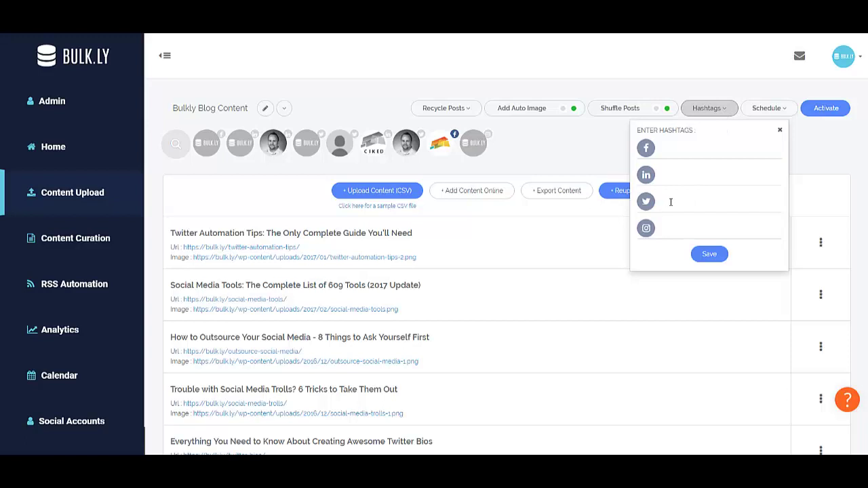
left_click(683, 200)
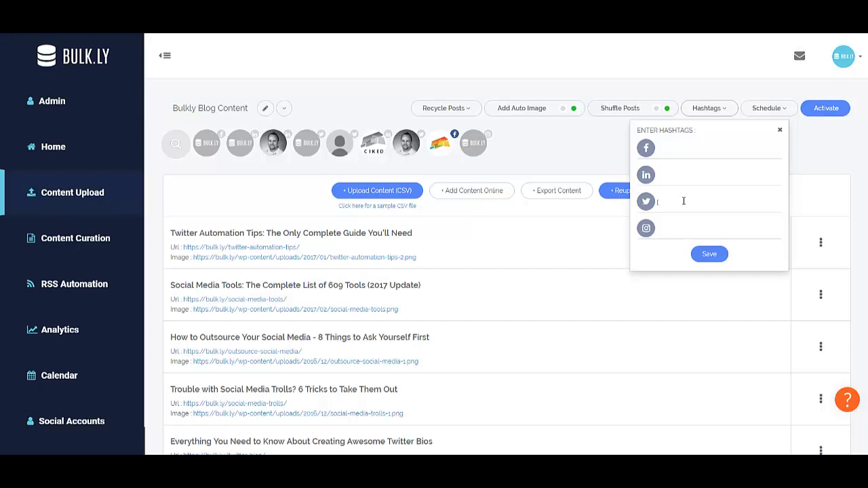
type("#ha")
type("shtag #")
left_click_drag(672, 201, 679, 202)
type("tag 1{hashtag 2|hashtag 3")
left_click_drag(753, 202, 649, 195)
key("BackSpace")
Step: Set the Facebook hashtags to {hashtag 1|hashtag 2|hashtag 3} and save them
left_click(662, 152)
type("{hashtag 1|hashtag 2|hashtag 3}")
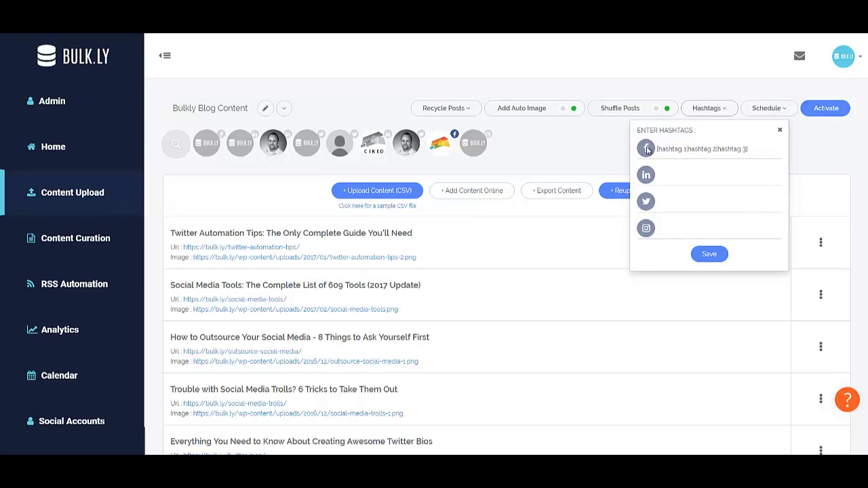
left_click(709, 259)
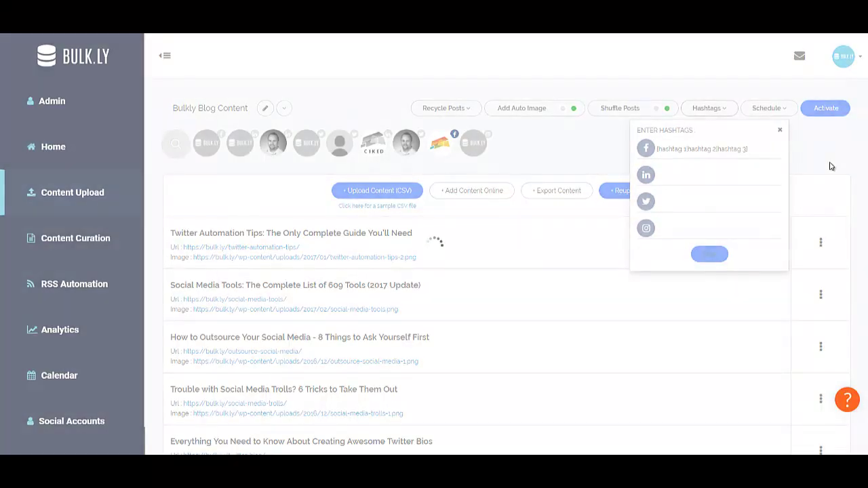
left_click(780, 130)
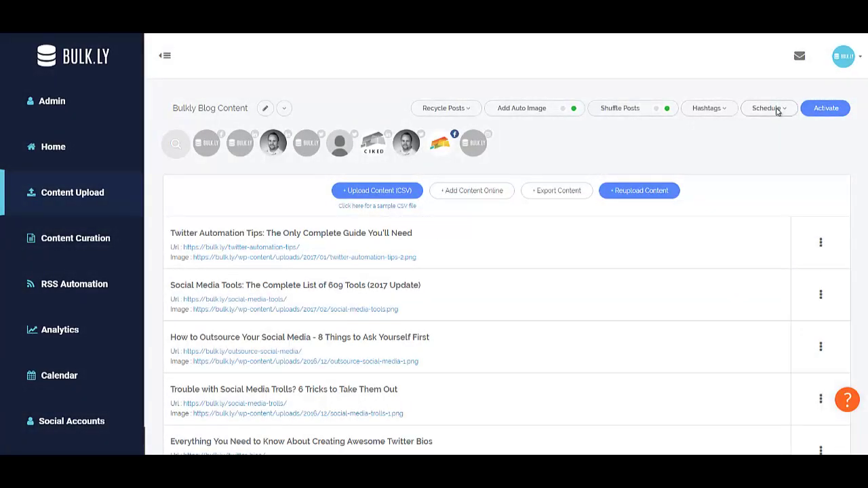
Step: Set the group's posting frequency to hourly at 30X in the schedule settings
left_click(773, 110)
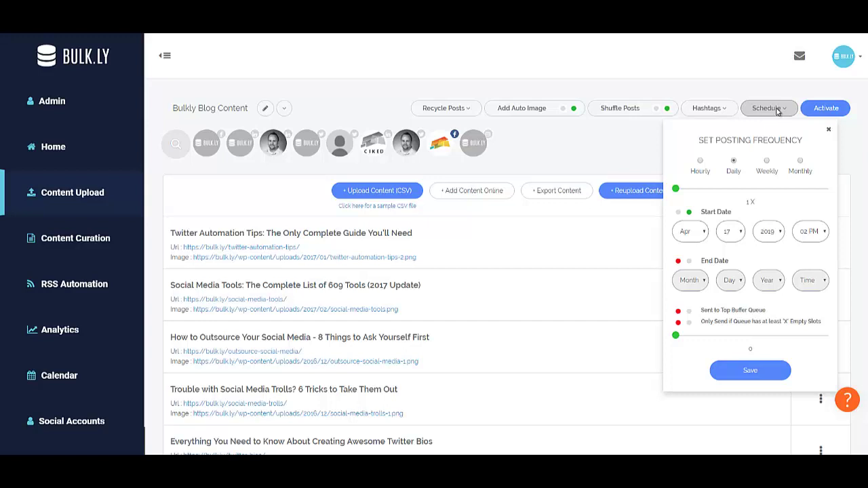
left_click(700, 161)
left_click_drag(677, 191, 841, 184)
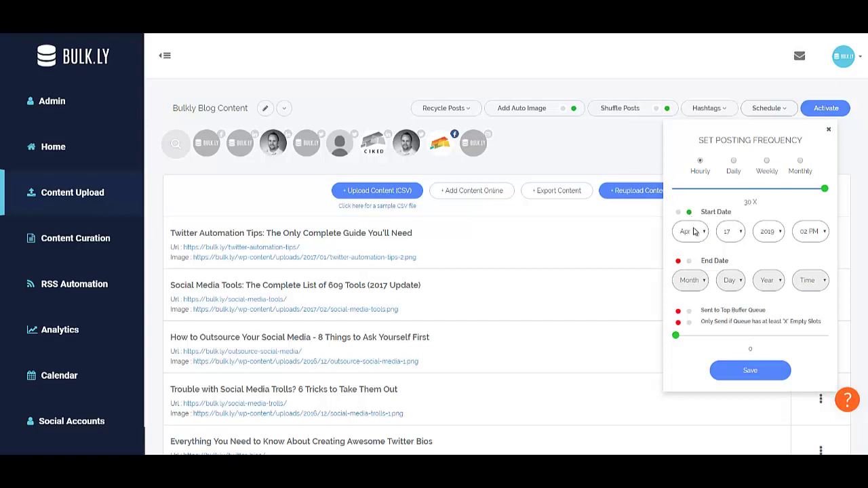
left_click(739, 235)
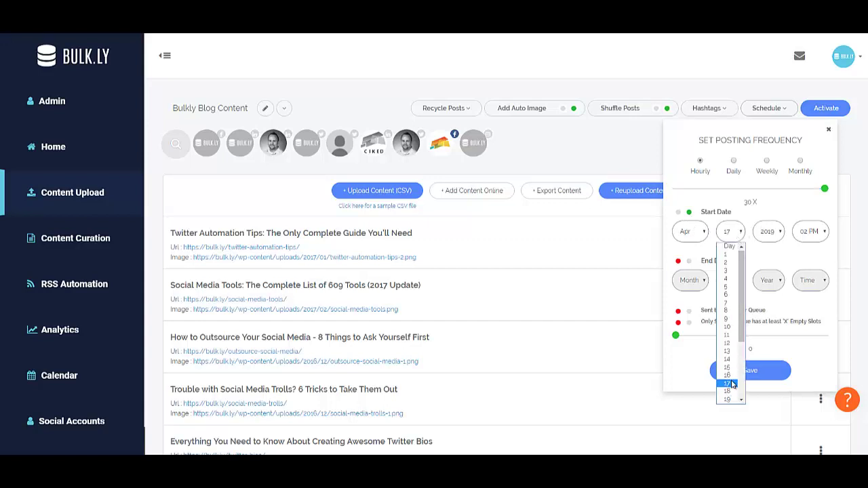
scroll(727, 380, "down", 4)
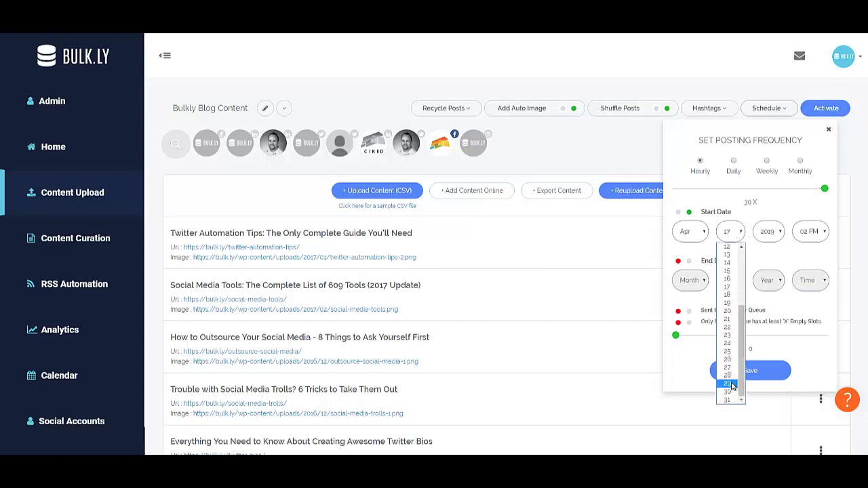
left_click(787, 211)
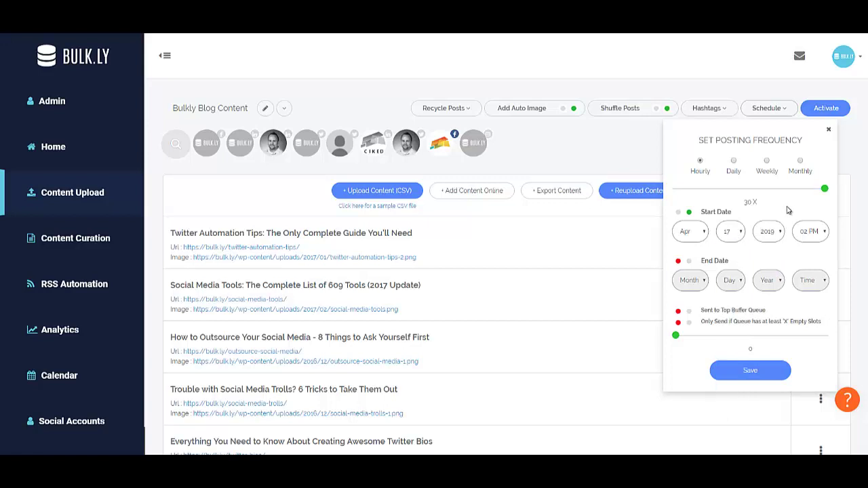
Step: Enable an end date for the schedule and set it to Apr 21, 2019 at 09 AM
left_click(690, 263)
left_click(694, 281)
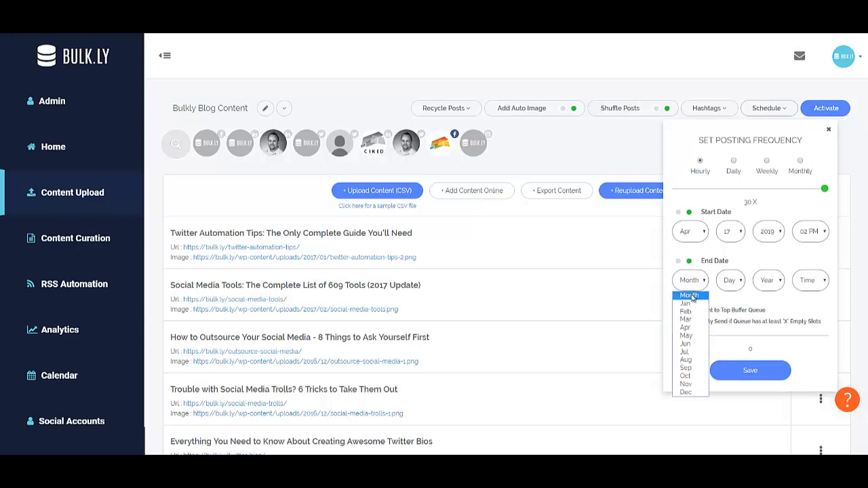
left_click(690, 328)
left_click(729, 282)
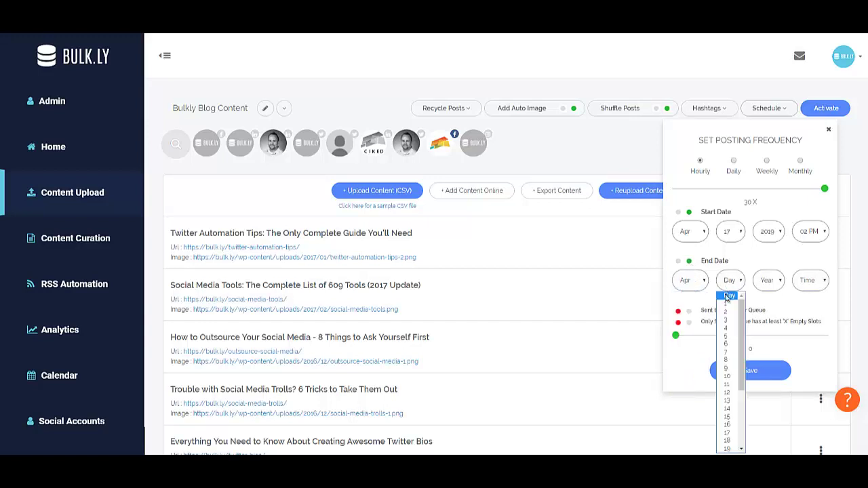
scroll(729, 379, "down", 3)
left_click(729, 370)
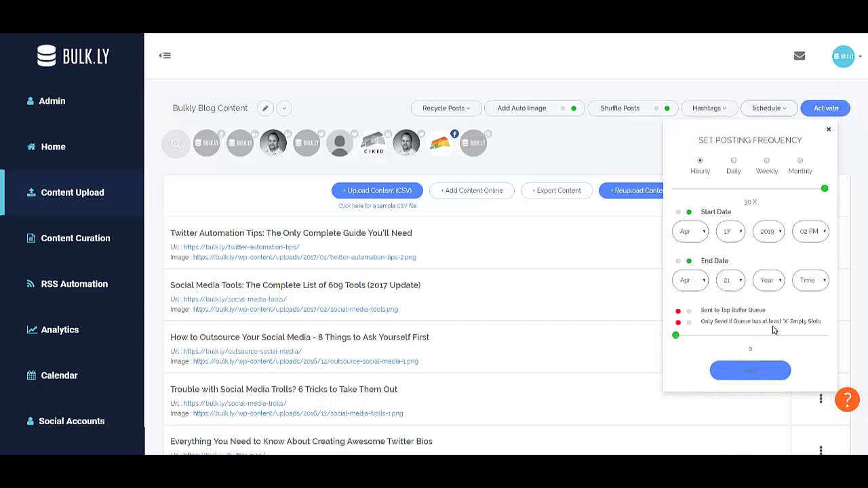
left_click(768, 281)
left_click(764, 301)
left_click(809, 282)
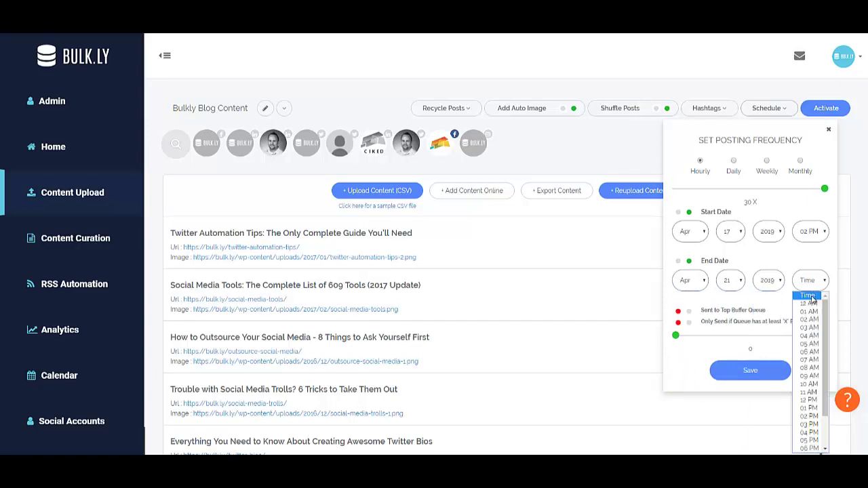
left_click(809, 376)
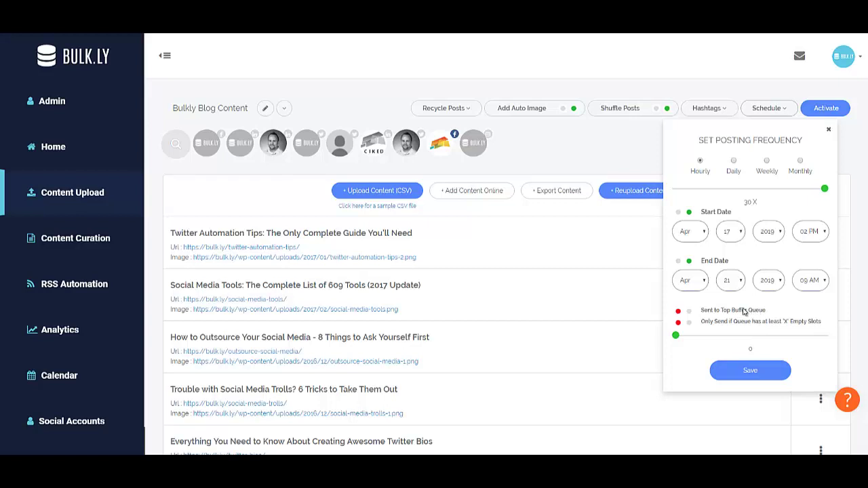
Step: Enable sending to the top of the Buffer queue only with at least 40 empty slots, and save the schedule
left_click(688, 312)
left_click(688, 325)
left_click_drag(677, 339, 737, 344)
left_click(734, 373)
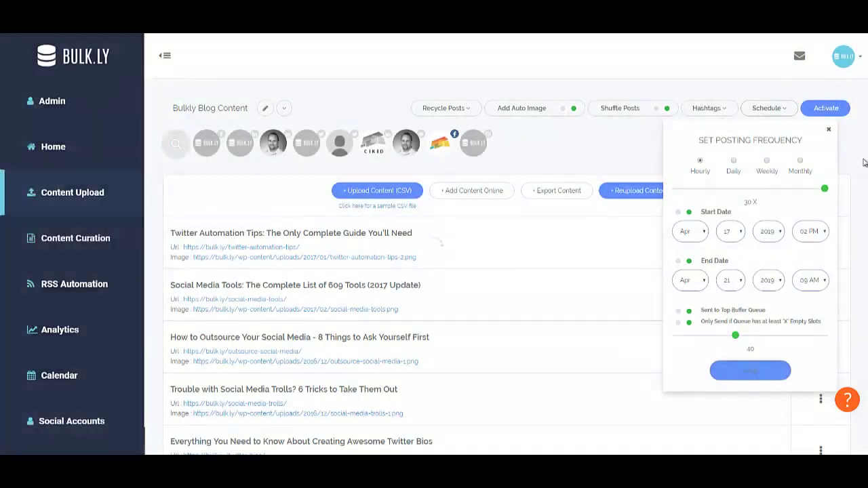
left_click(828, 128)
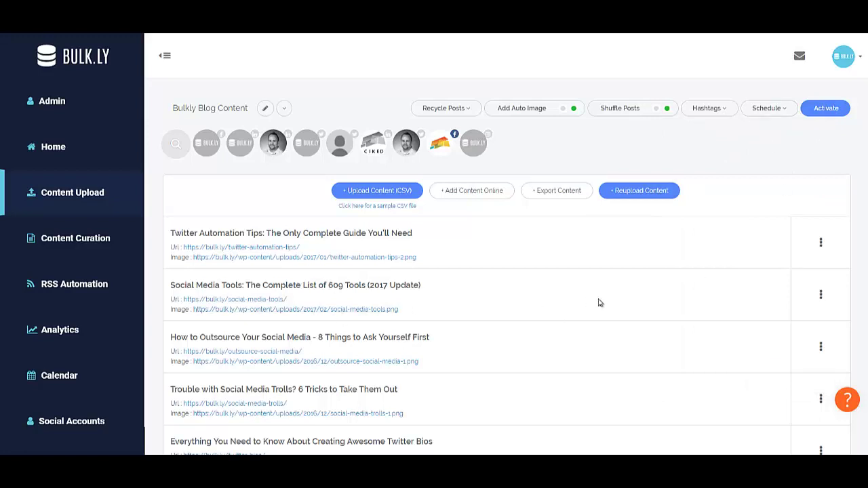
Step: Change the year in the "Social Media Tools" post title to 2019, save it, and activate the content group
left_click(821, 296)
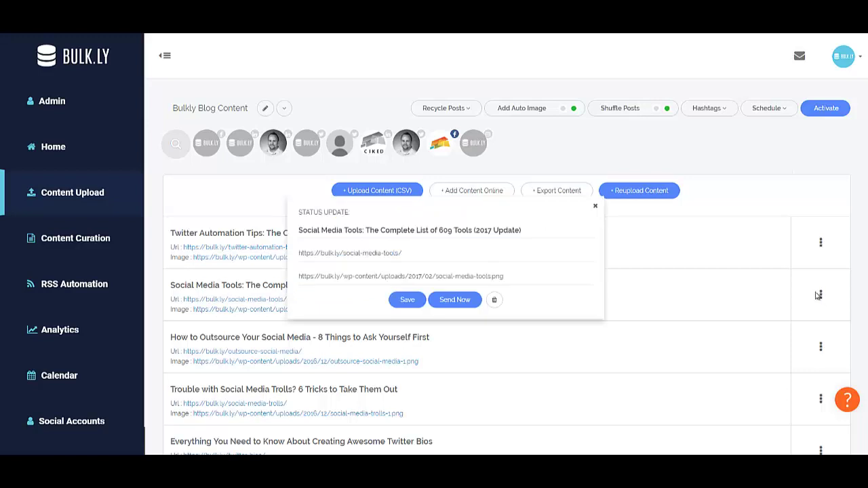
left_click(492, 229)
key("BackSpace")
type("9")
left_click(409, 303)
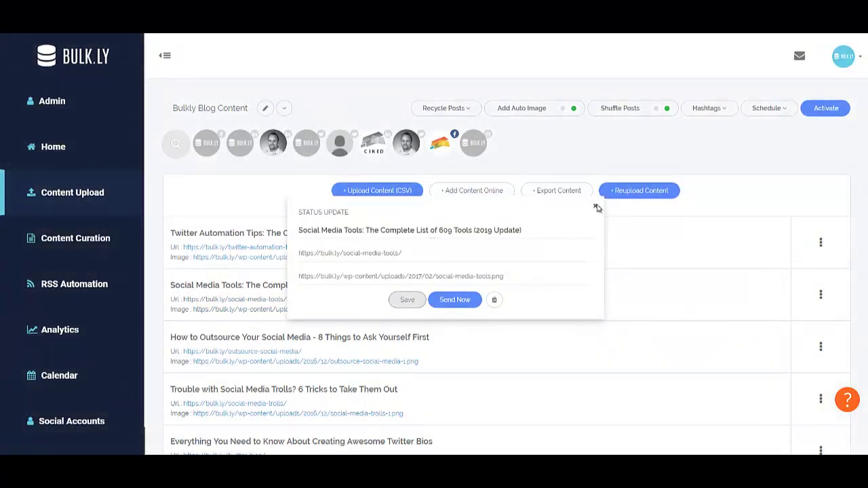
left_click(596, 206)
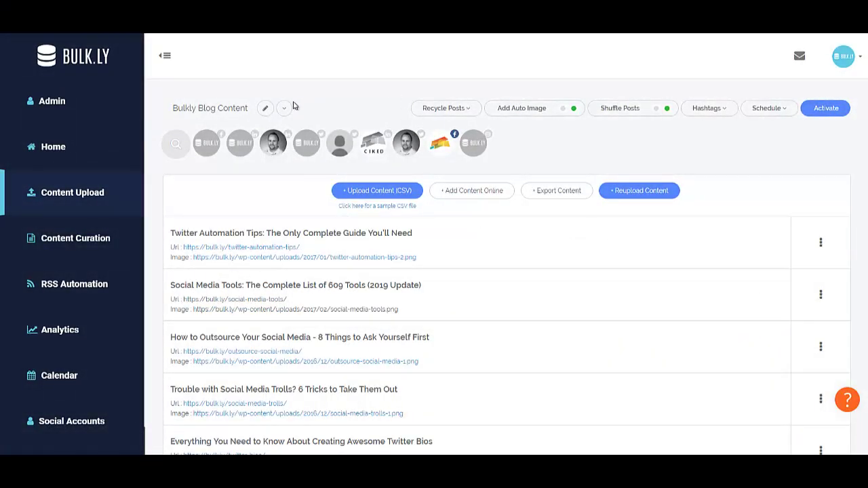
left_click(823, 113)
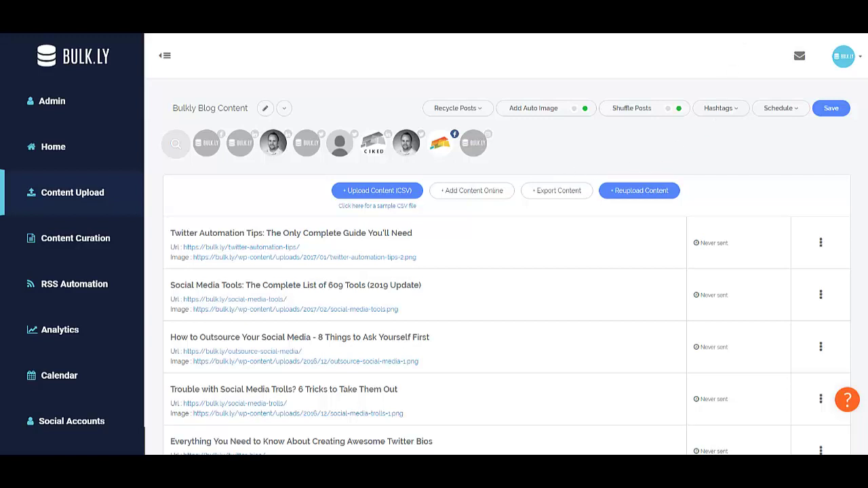
Step: Switch to Buffer, empty the Ciked Facebook page's queue, and review the posts queued there
key("ctrl+Tab")
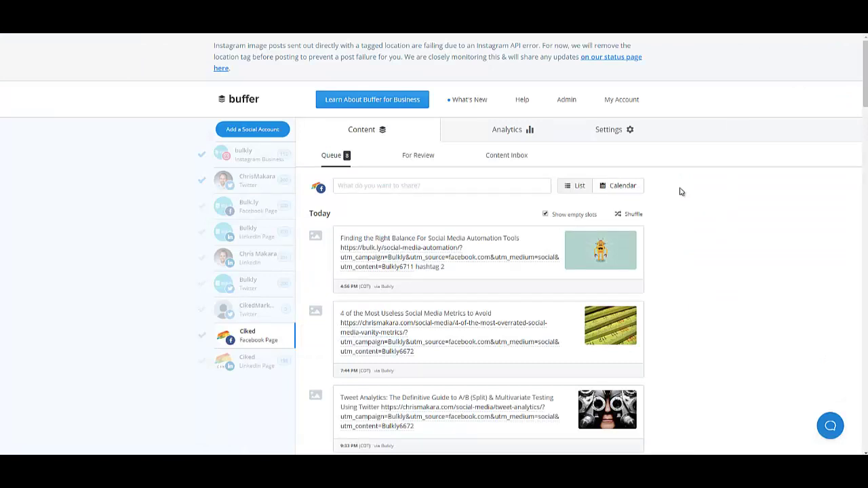
left_click(618, 130)
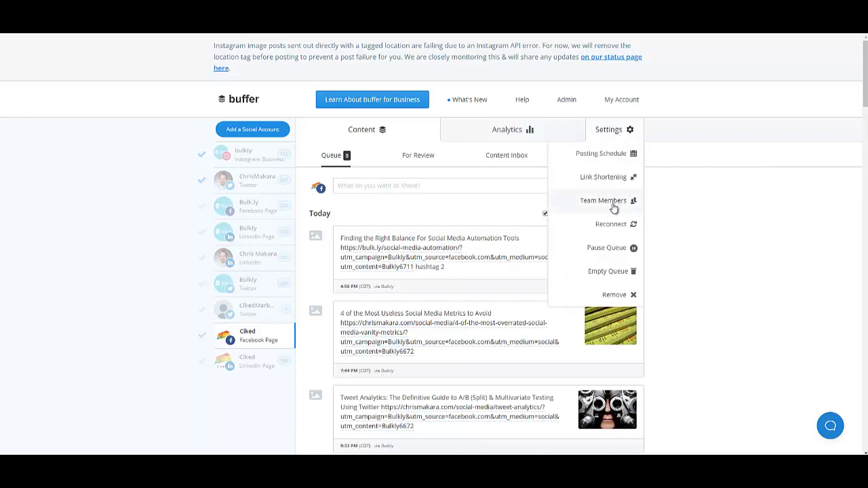
left_click(607, 271)
left_click(501, 282)
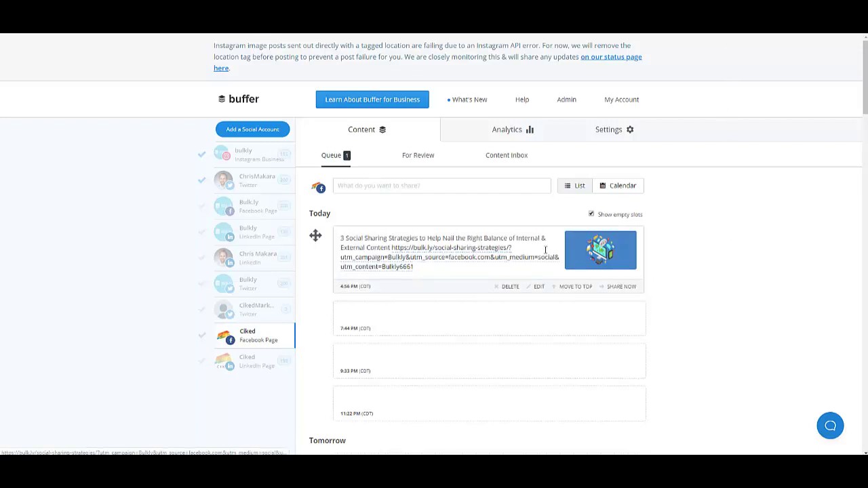
mouse_move(472, 284)
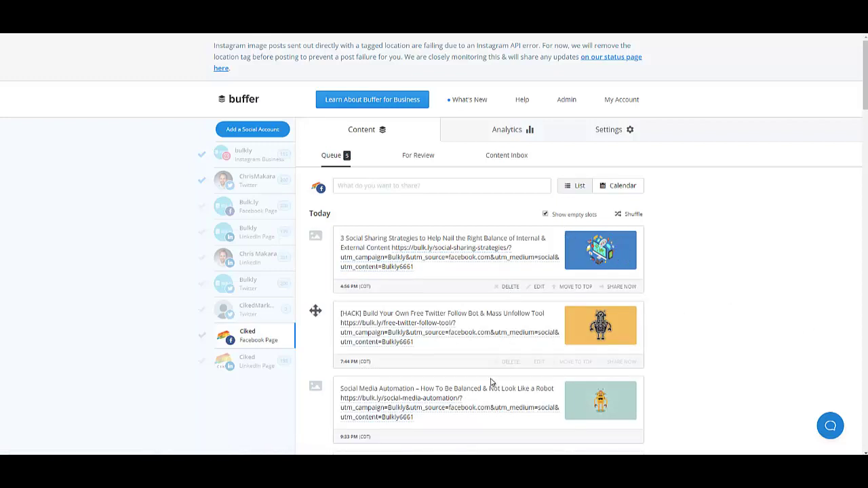
scroll(629, 299, "down", 3)
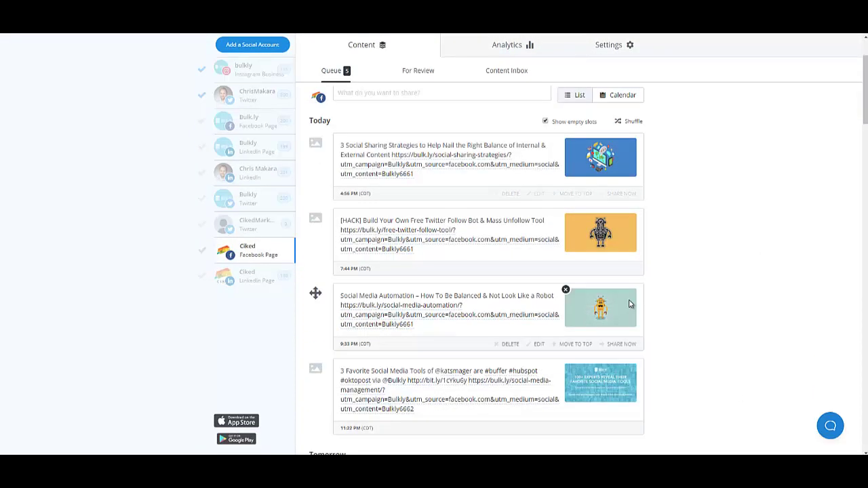
scroll(628, 299, "up", 3)
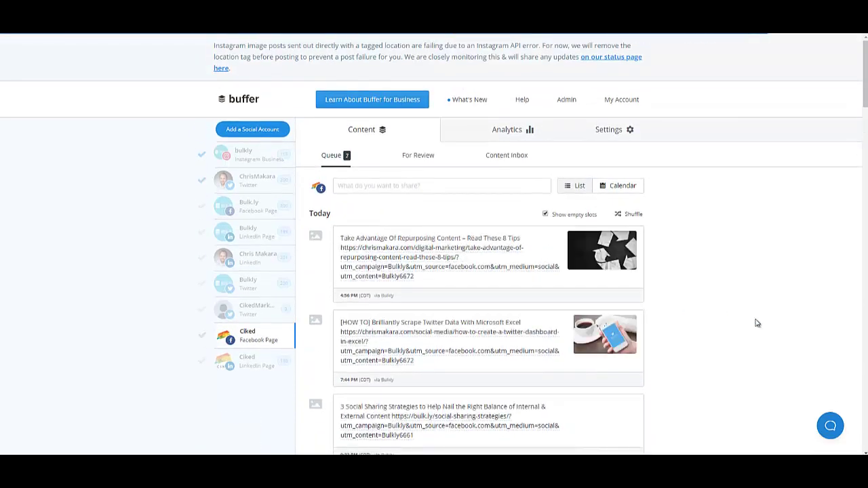